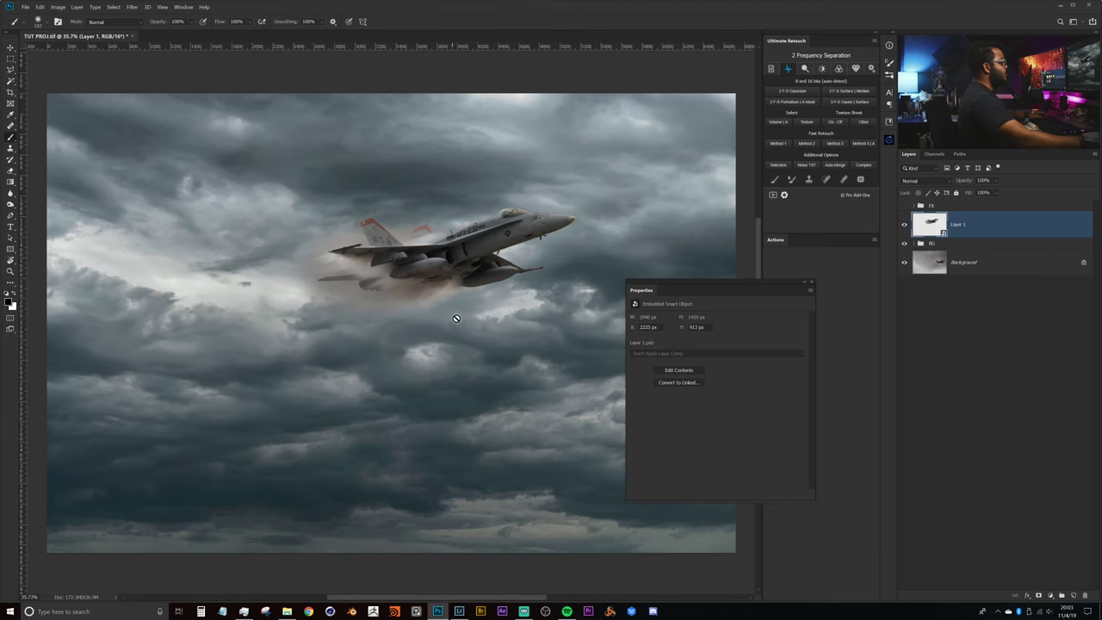
Add a Curves 3 adjustment layer above Layer 1 and clip it to the jet layer
{"action": "mouse_move", "coordinate": [481, 271]}
{"action": "left_mouse_down"}
{"action": "mouse_move", "coordinate": [464, 269]}
{"action": "mouse_move", "coordinate": [475, 259]}
{"action": "mouse_move", "coordinate": [465, 256]}
{"action": "left_mouse_up"}
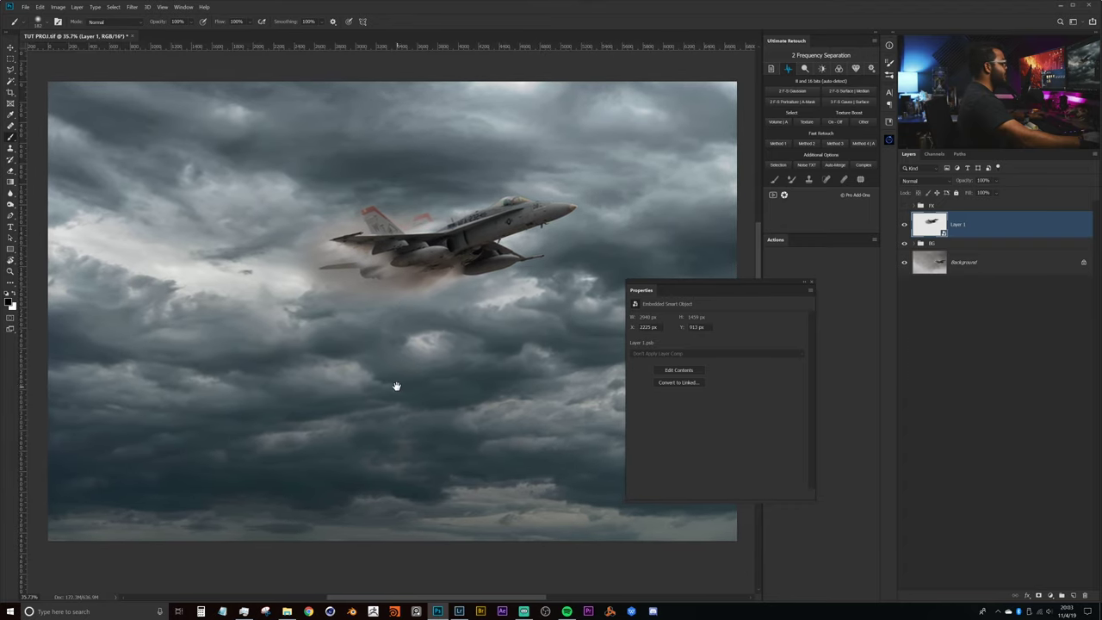
{"action": "left_click_drag", "start_coordinate": [405, 375], "coordinate": [404, 384]}
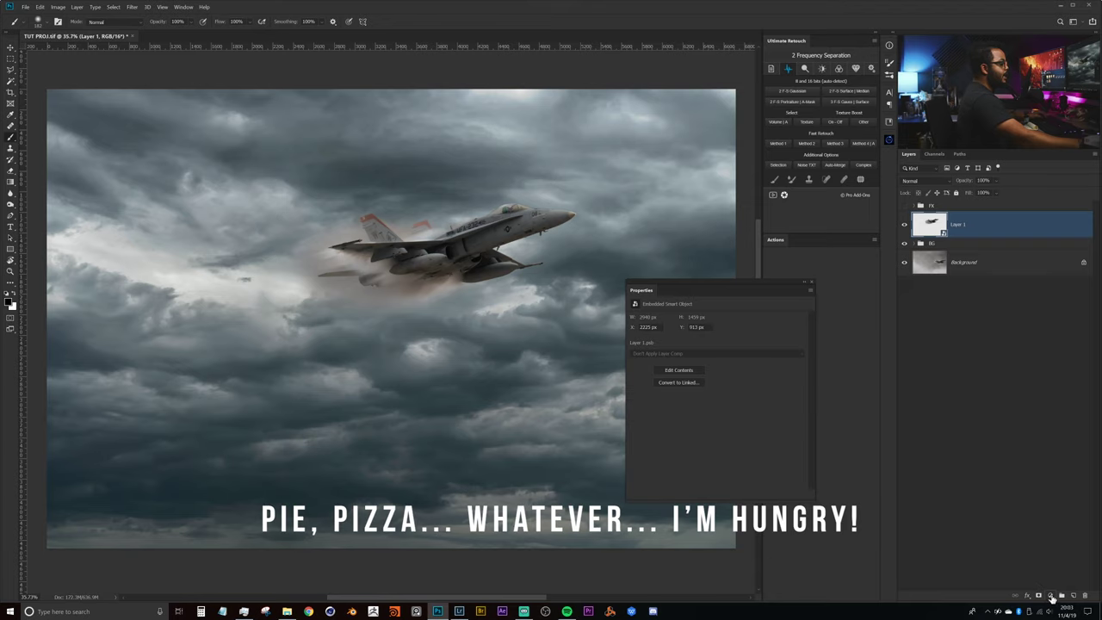
{"action": "left_click", "coordinate": [1050, 596]}
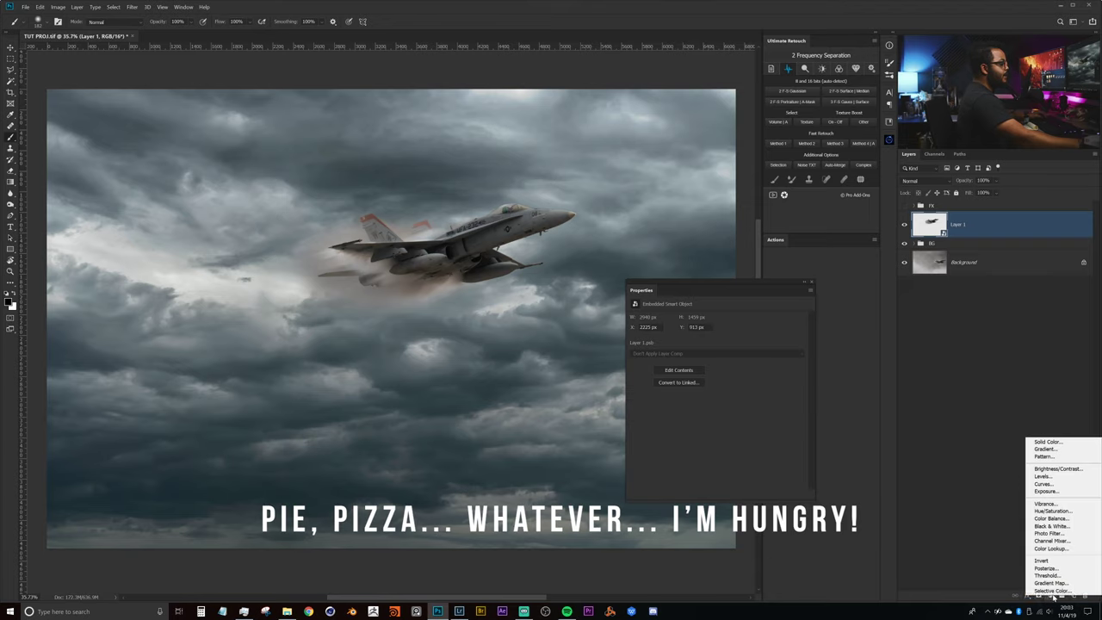
{"action": "left_click", "coordinate": [1052, 487]}
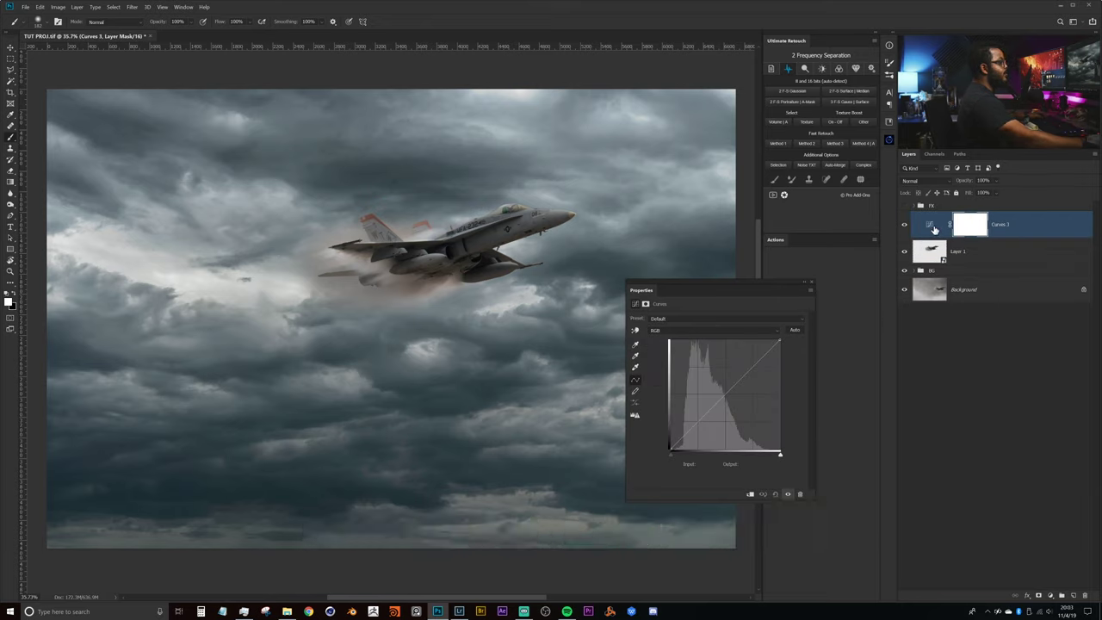
{"action": "left_click", "coordinate": [927, 223]}
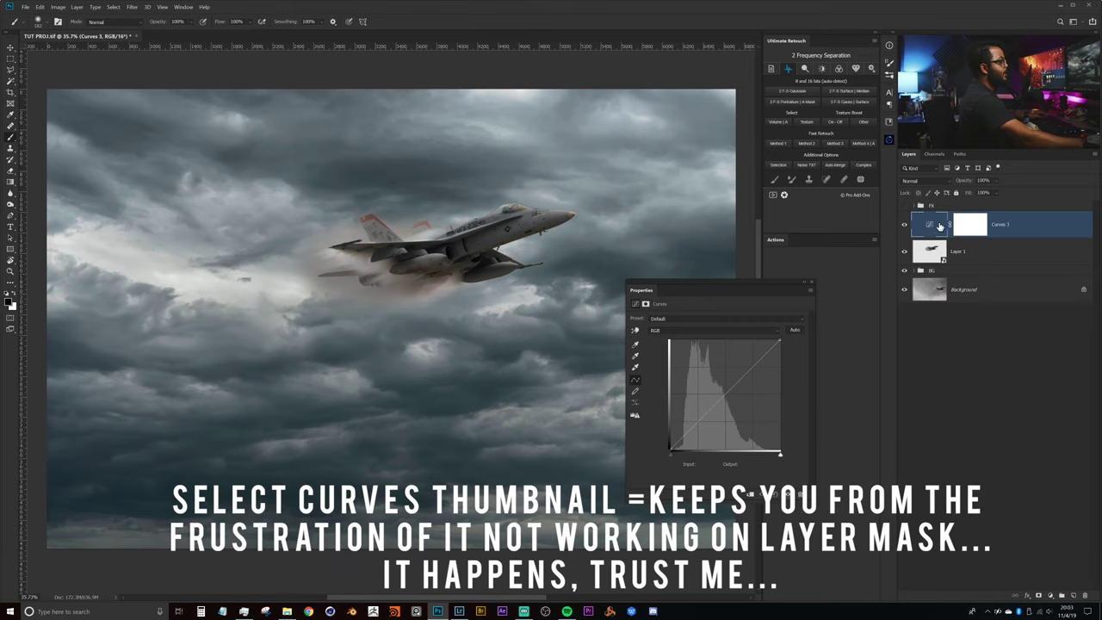
{"action": "left_click", "coordinate": [998, 235], "text": "alt"}
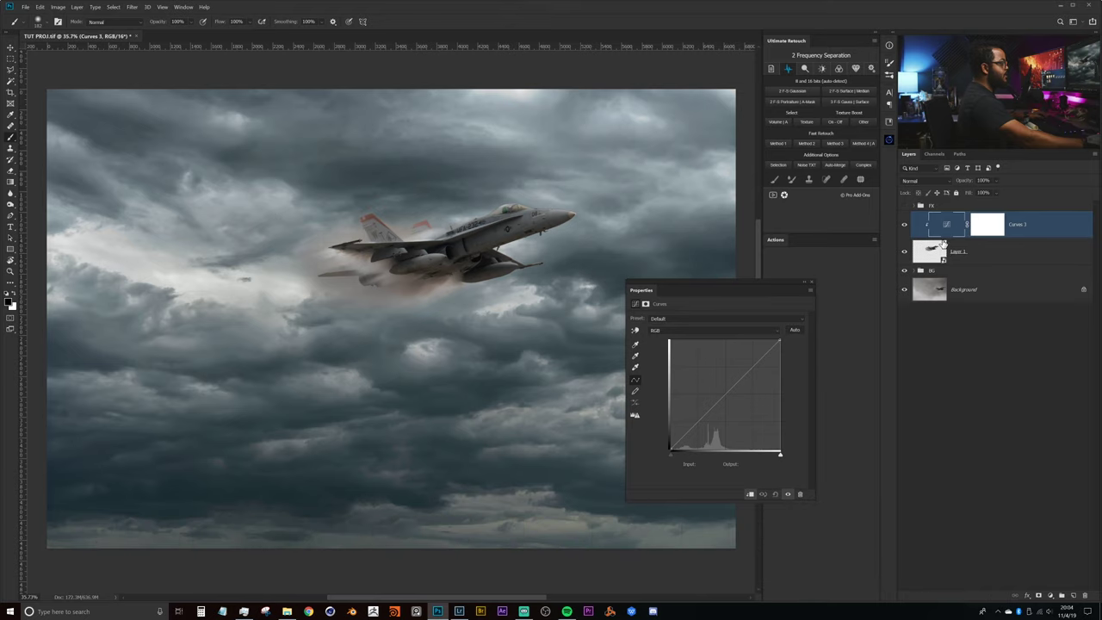
Set the Curves auto options to Find Dark & Light Colors and open the Target Shadow Color picker
{"action": "left_click_drag", "start_coordinate": [727, 281], "coordinate": [782, 274]}
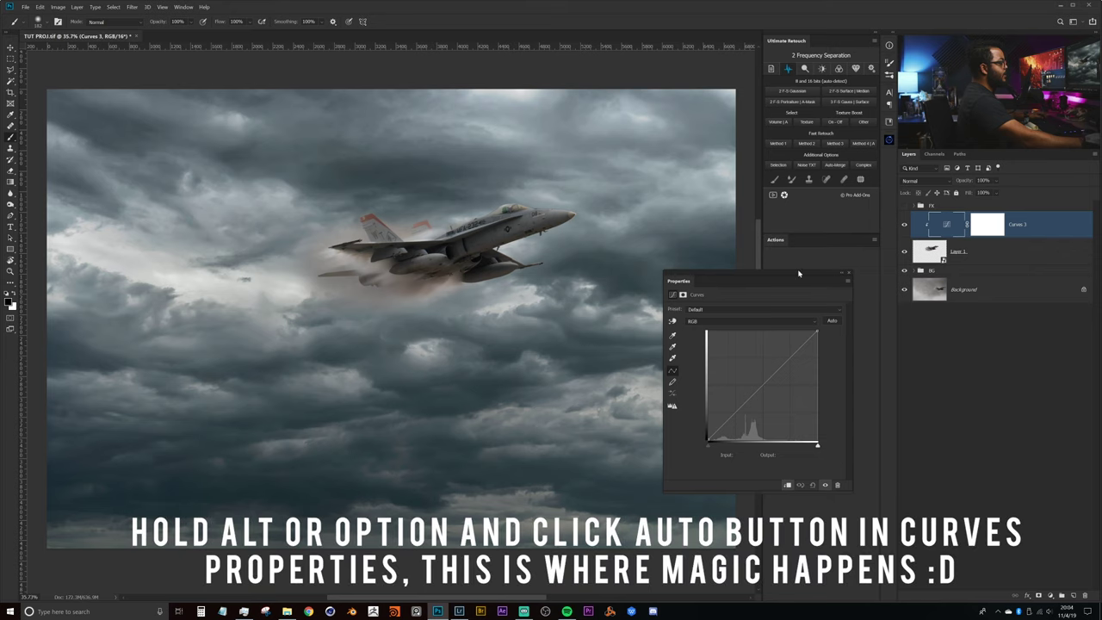
{"action": "left_click", "coordinate": [831, 321], "text": "alt"}
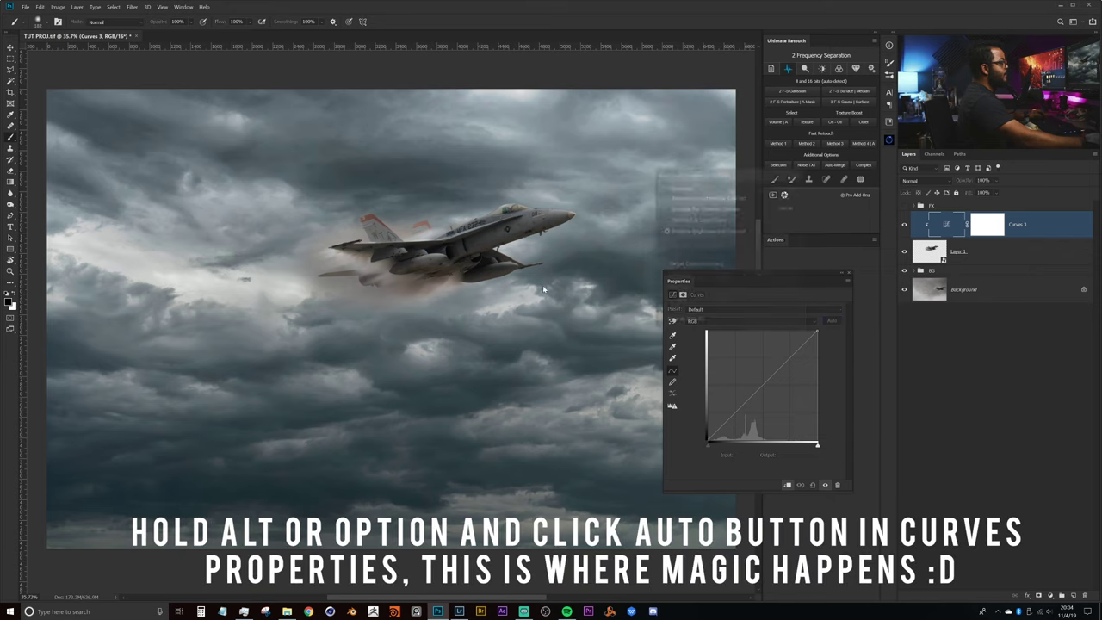
{"action": "left_click_drag", "start_coordinate": [707, 174], "coordinate": [692, 206]}
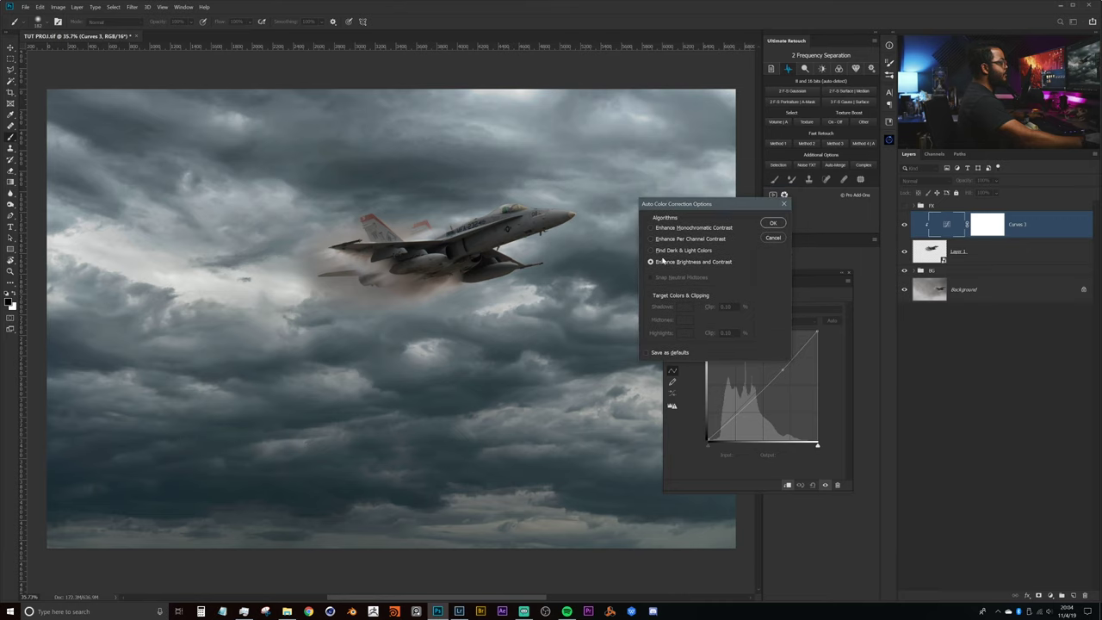
{"action": "left_click_drag", "start_coordinate": [689, 204], "coordinate": [699, 219]}
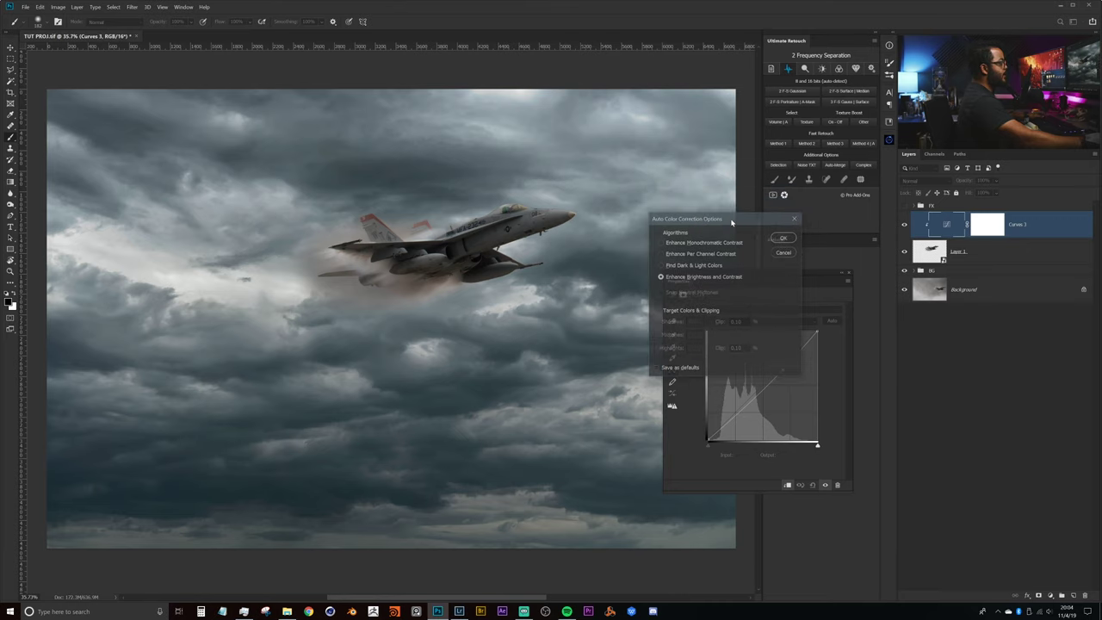
{"action": "left_click", "coordinate": [682, 266]}
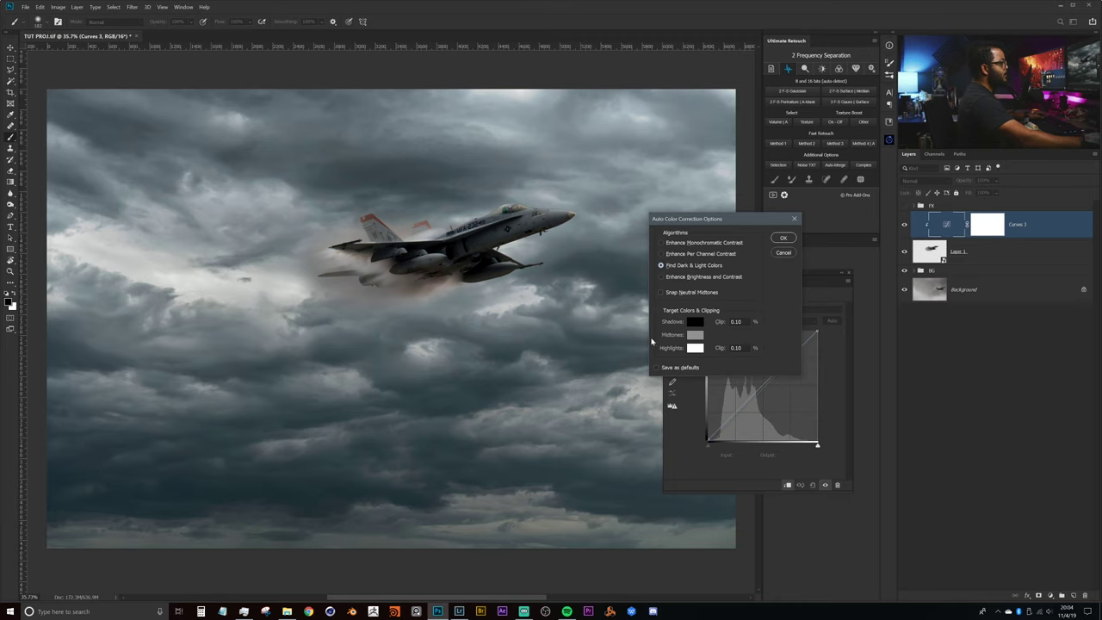
{"action": "left_click", "coordinate": [695, 323]}
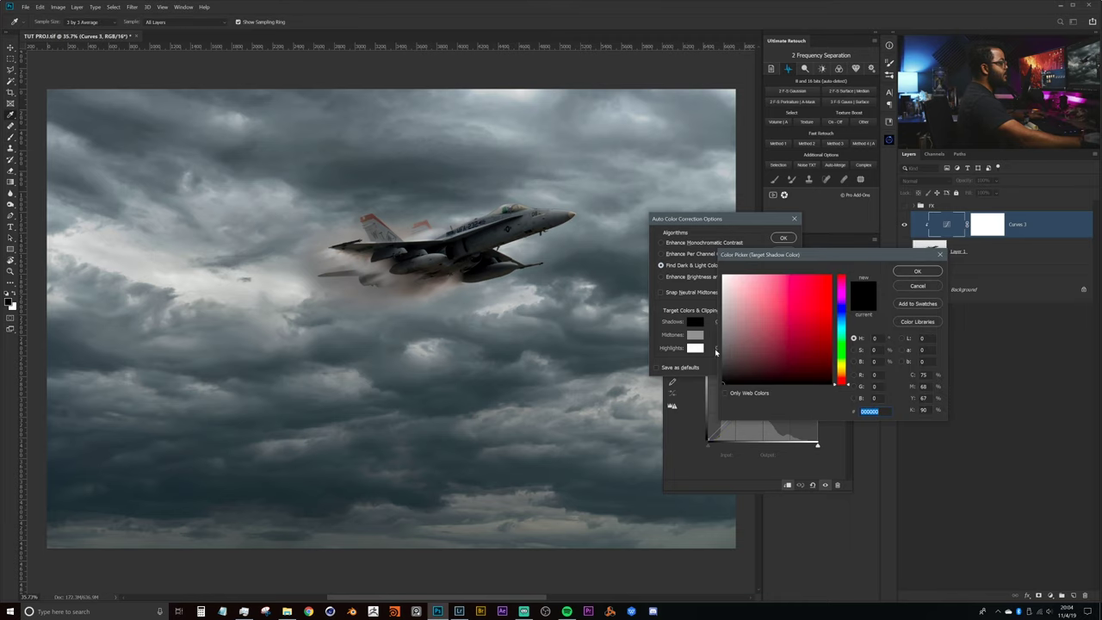
Sample a dark blue-grey cloud as the shadow target and a light grey cloud as the highlight target
{"action": "left_click", "coordinate": [169, 484]}
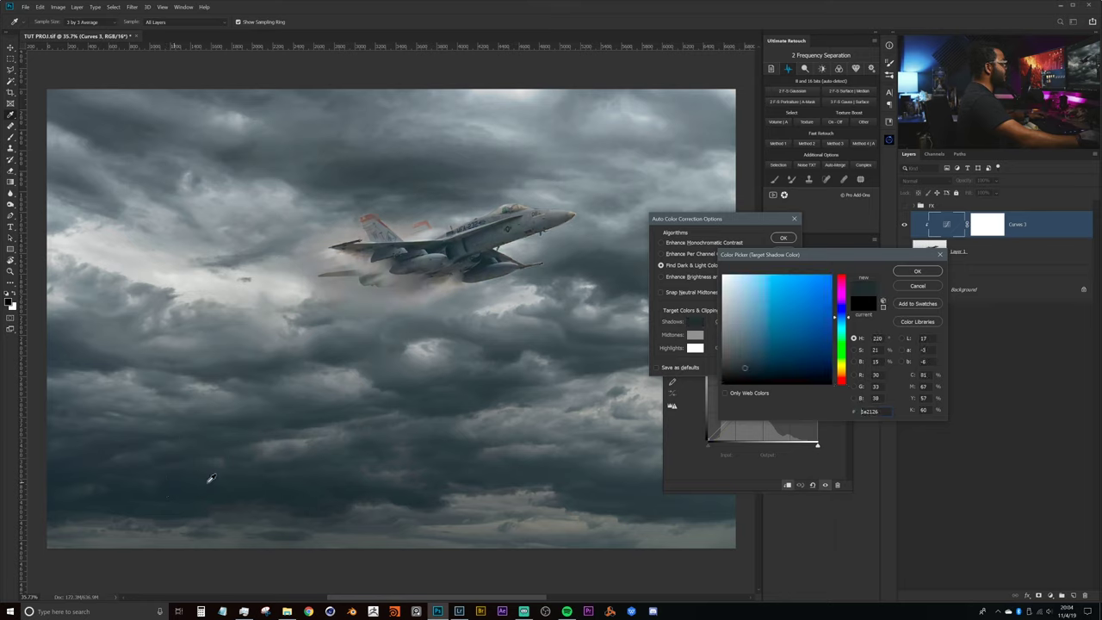
{"action": "left_click", "coordinate": [916, 273]}
{"action": "left_click", "coordinate": [693, 348]}
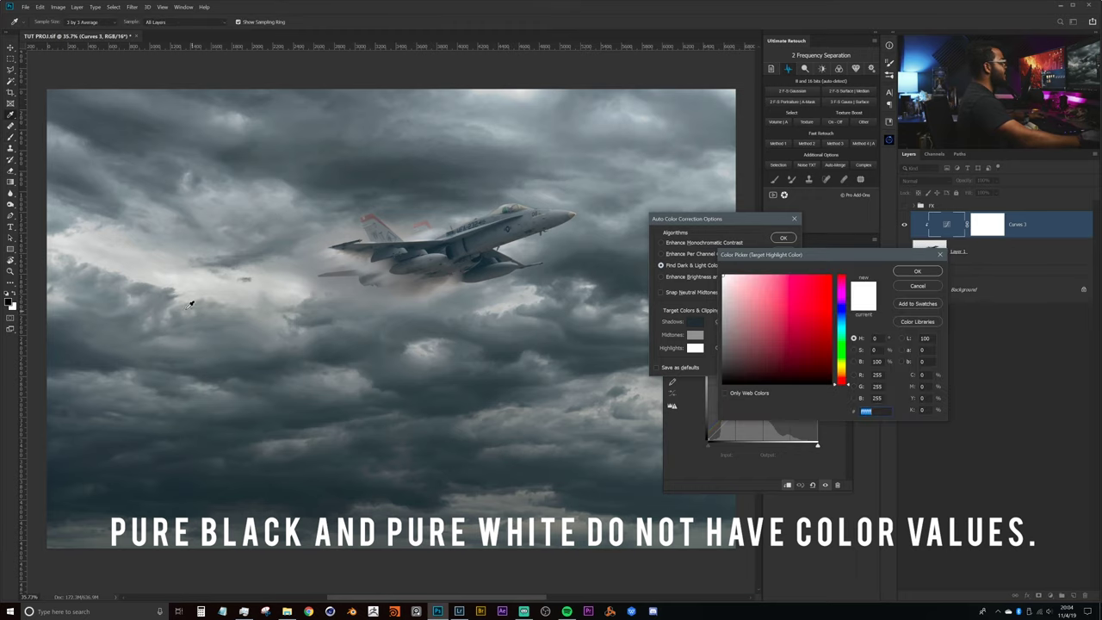
{"action": "left_click", "coordinate": [156, 275]}
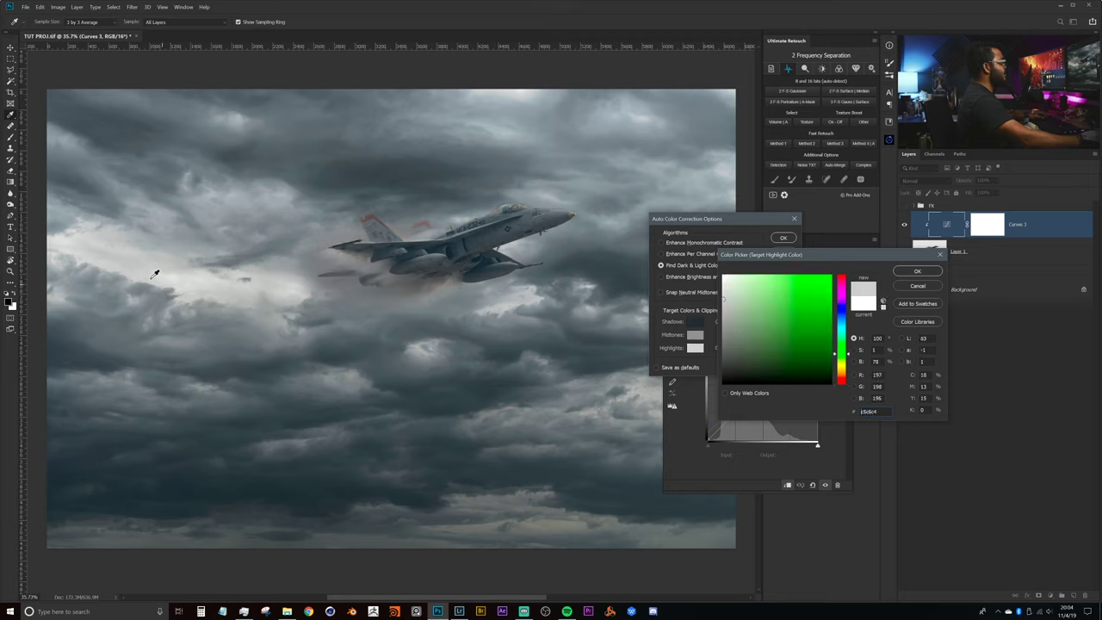
{"action": "left_click", "coordinate": [163, 272]}
{"action": "left_click", "coordinate": [146, 272]}
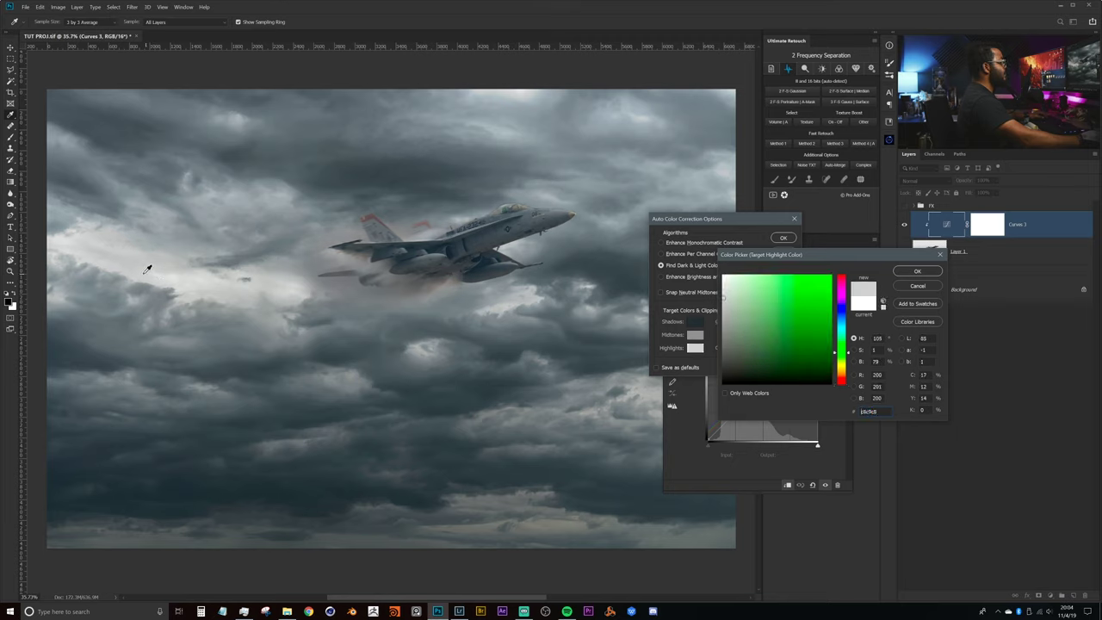
{"action": "left_click", "coordinate": [151, 272]}
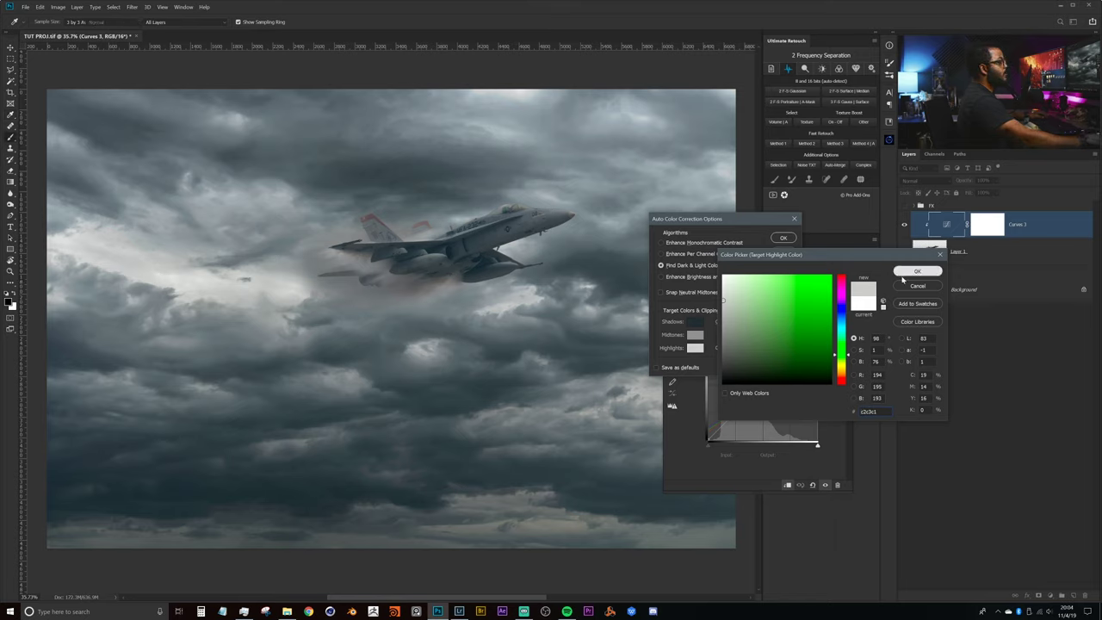
{"action": "left_click", "coordinate": [917, 271]}
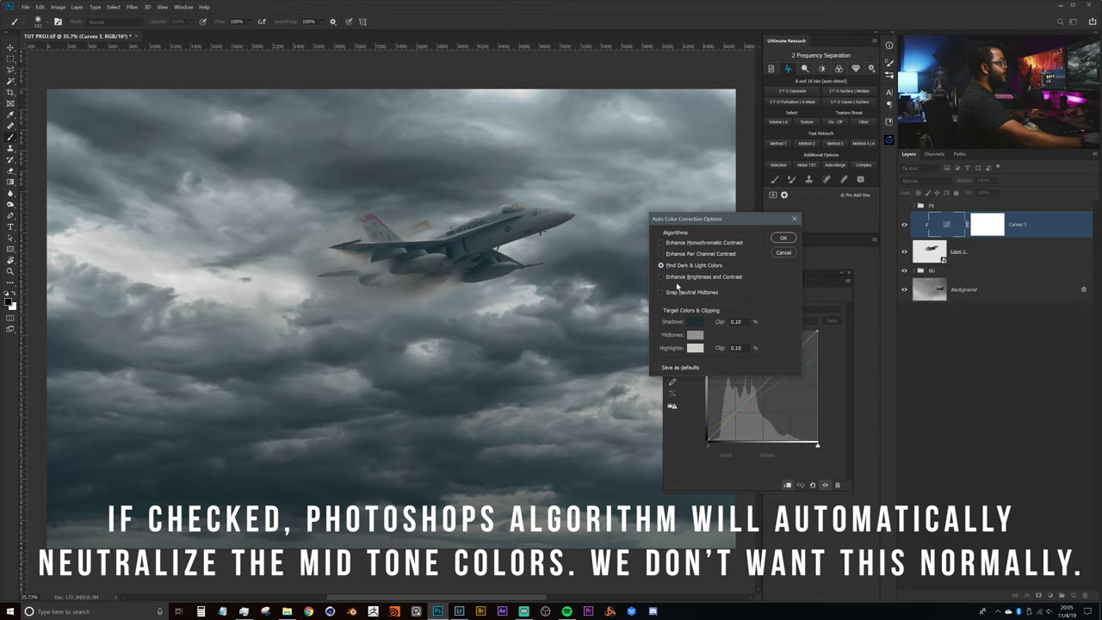
Apply the auto colour correction to Curves 3 without saving the target colours as defaults
{"action": "left_click", "coordinate": [784, 239]}
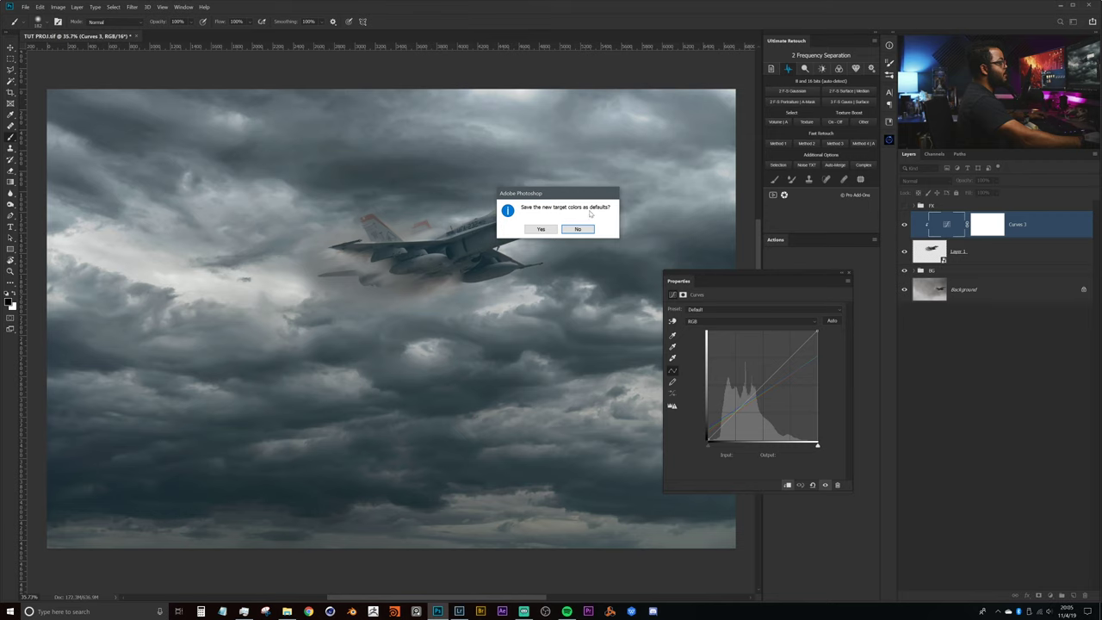
{"action": "left_click_drag", "start_coordinate": [582, 197], "coordinate": [698, 219]}
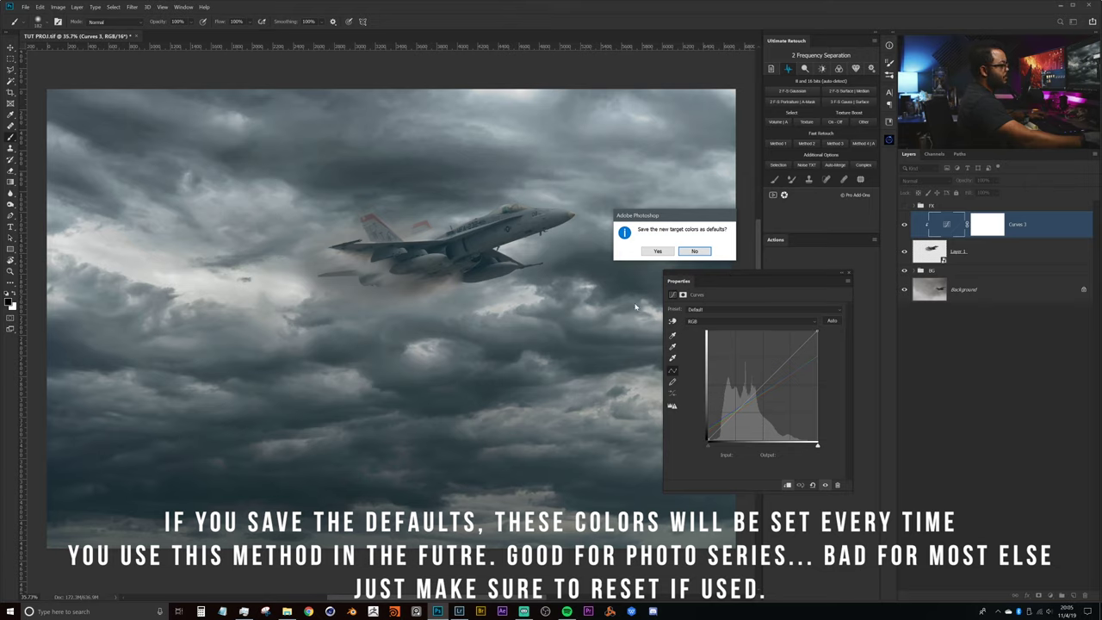
{"action": "left_click_drag", "start_coordinate": [693, 216], "coordinate": [705, 216]}
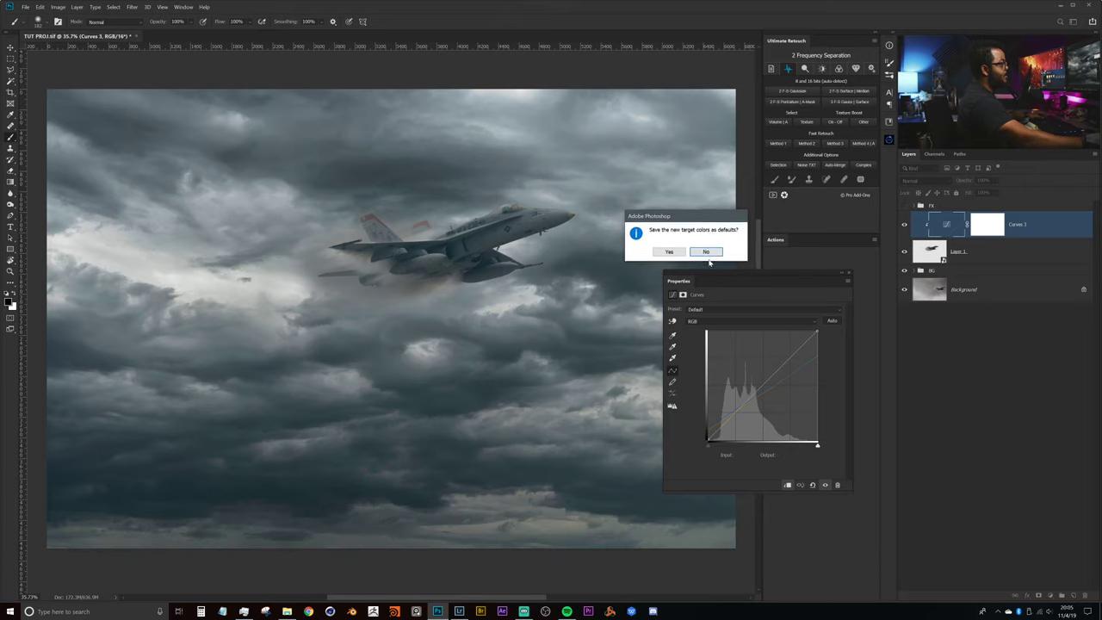
{"action": "left_click", "coordinate": [706, 252]}
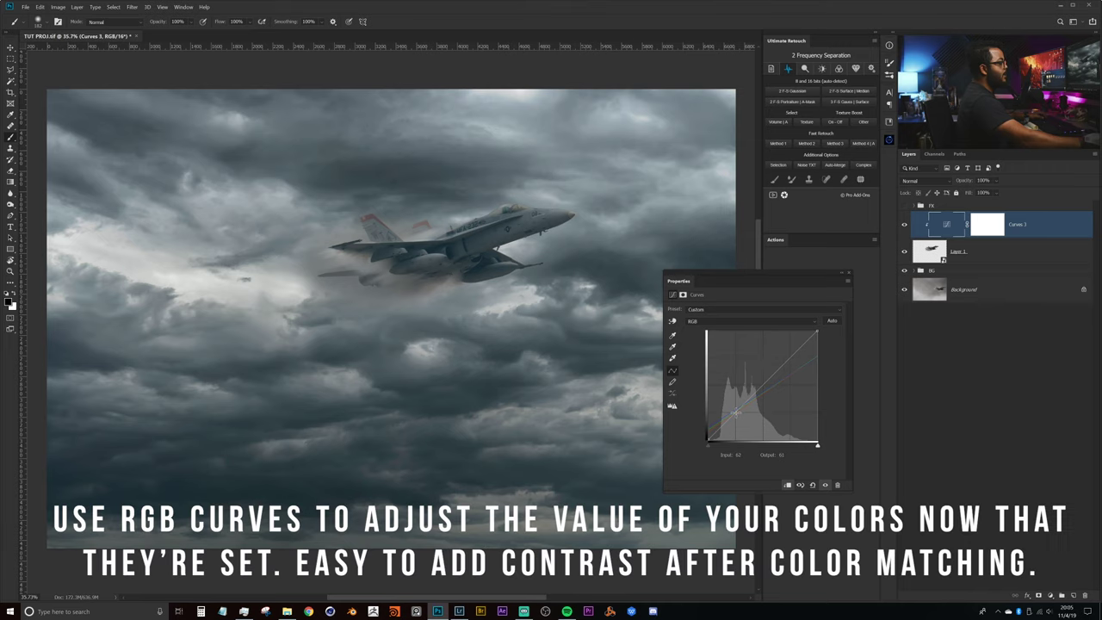
Raise an upper RGB curve point to lift the jet's highlights, nudge the lower point, then close Properties
{"action": "left_click_drag", "start_coordinate": [734, 411], "coordinate": [734, 412]}
{"action": "left_click_drag", "start_coordinate": [778, 367], "coordinate": [775, 358]}
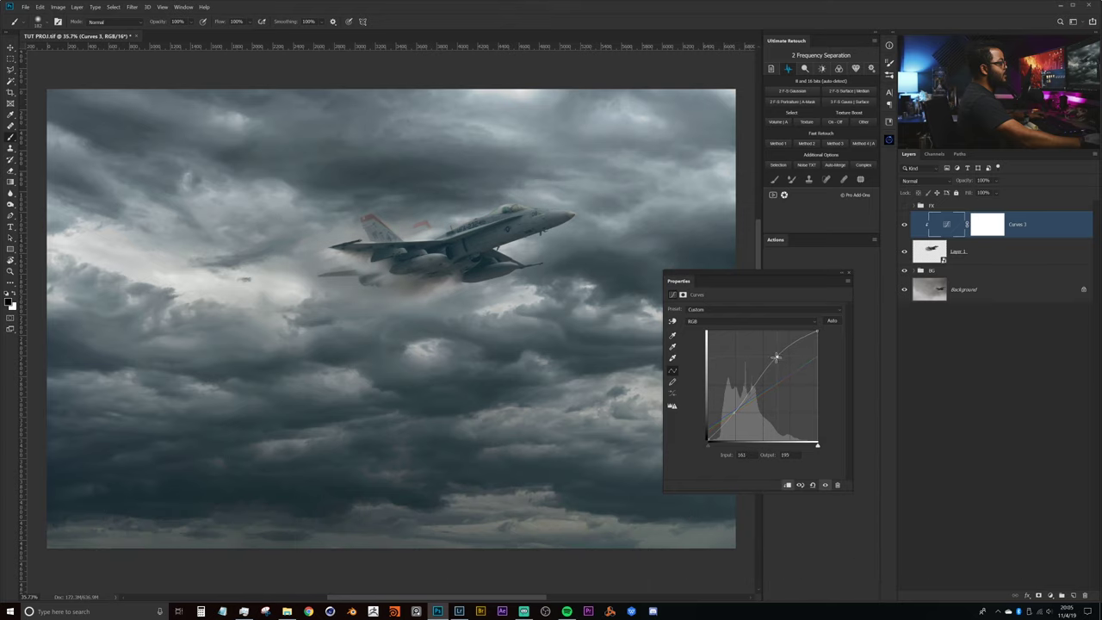
{"action": "left_click_drag", "start_coordinate": [734, 413], "coordinate": [732, 412]}
{"action": "left_click_drag", "start_coordinate": [733, 413], "coordinate": [731, 413]}
{"action": "left_click", "coordinate": [848, 276]}
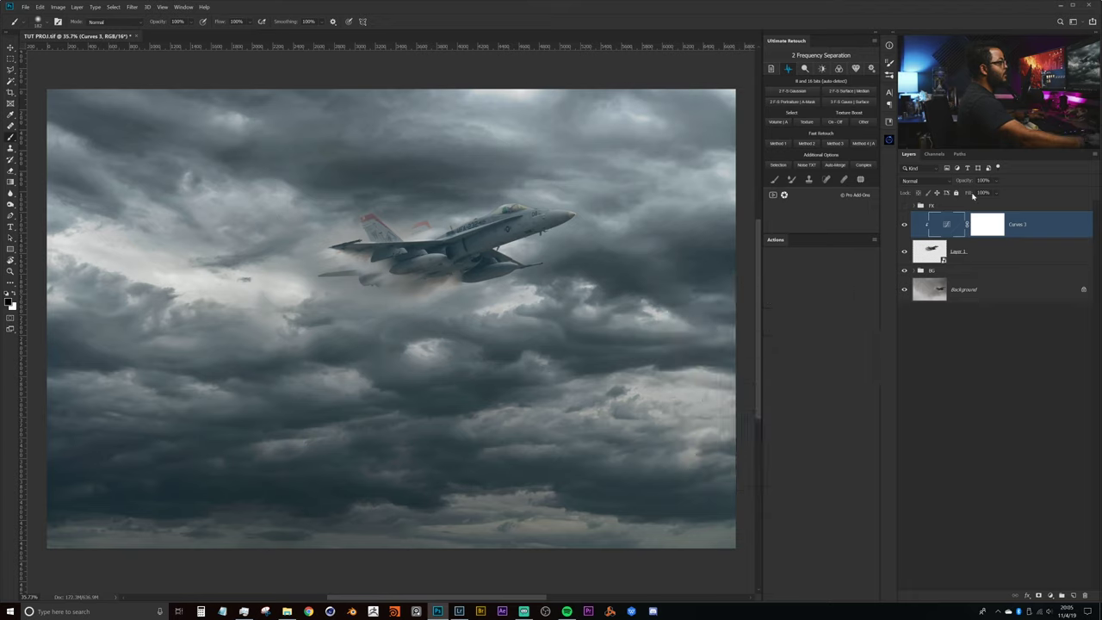
Compare the jet with Curves 3 off and on, then make the FX group visible
{"action": "left_click", "coordinate": [904, 225]}
{"action": "left_click", "coordinate": [904, 225]}
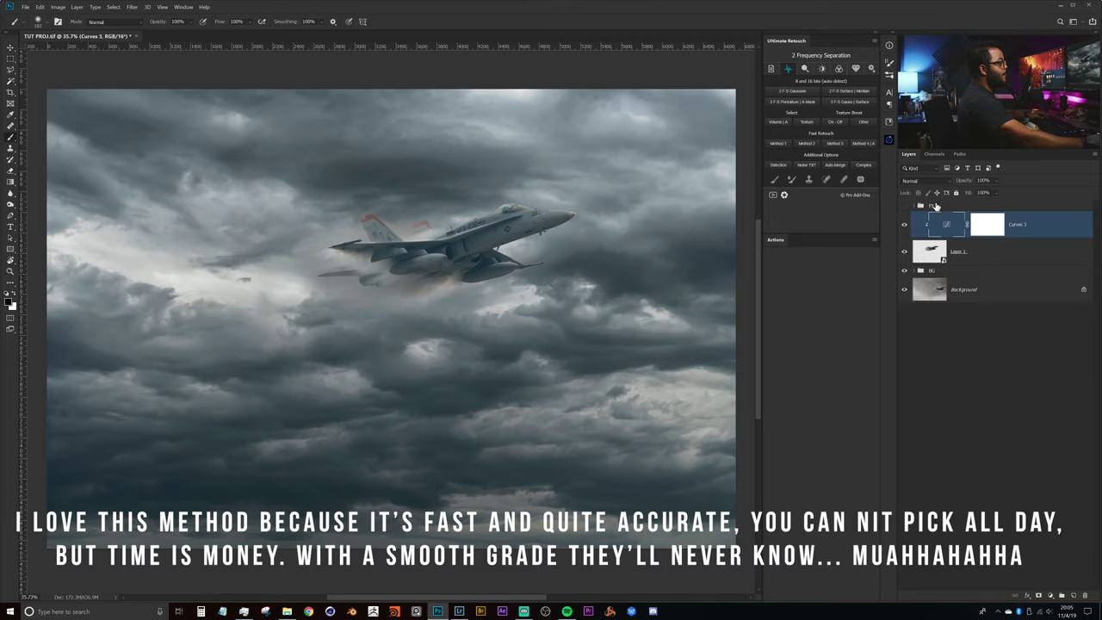
{"action": "left_click", "coordinate": [936, 205]}
{"action": "left_click", "coordinate": [903, 207]}
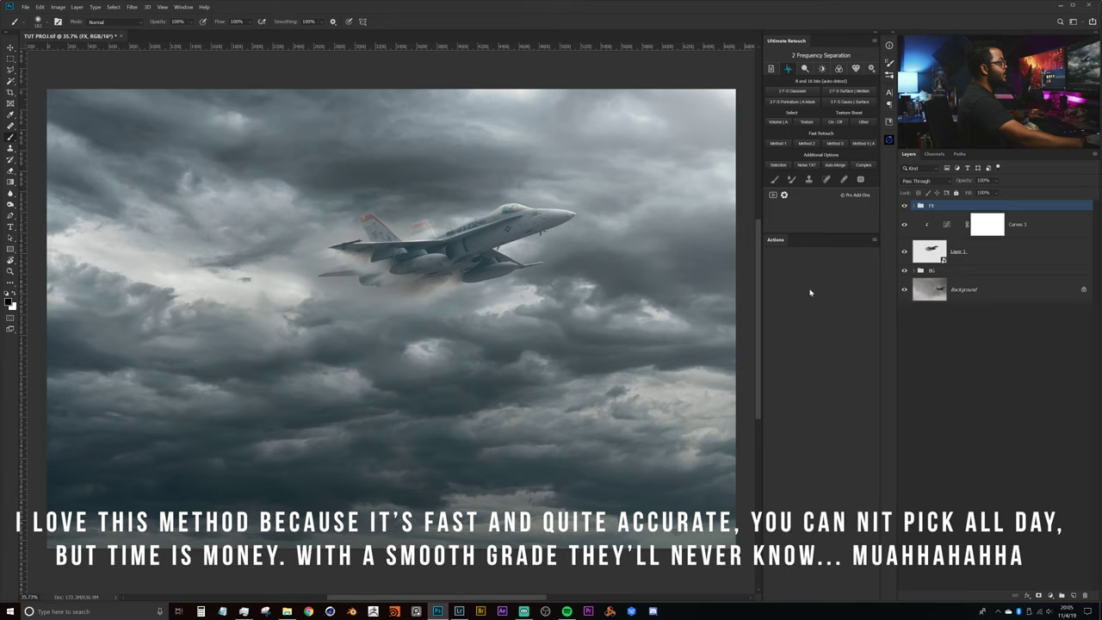
{"action": "left_click_drag", "start_coordinate": [499, 257], "coordinate": [585, 245]}
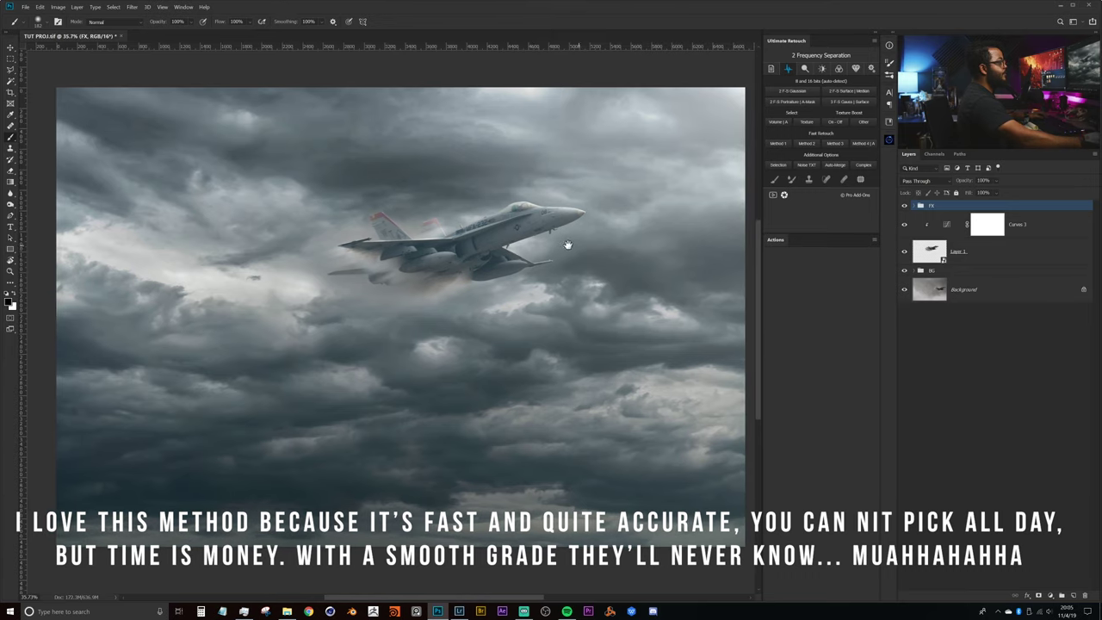